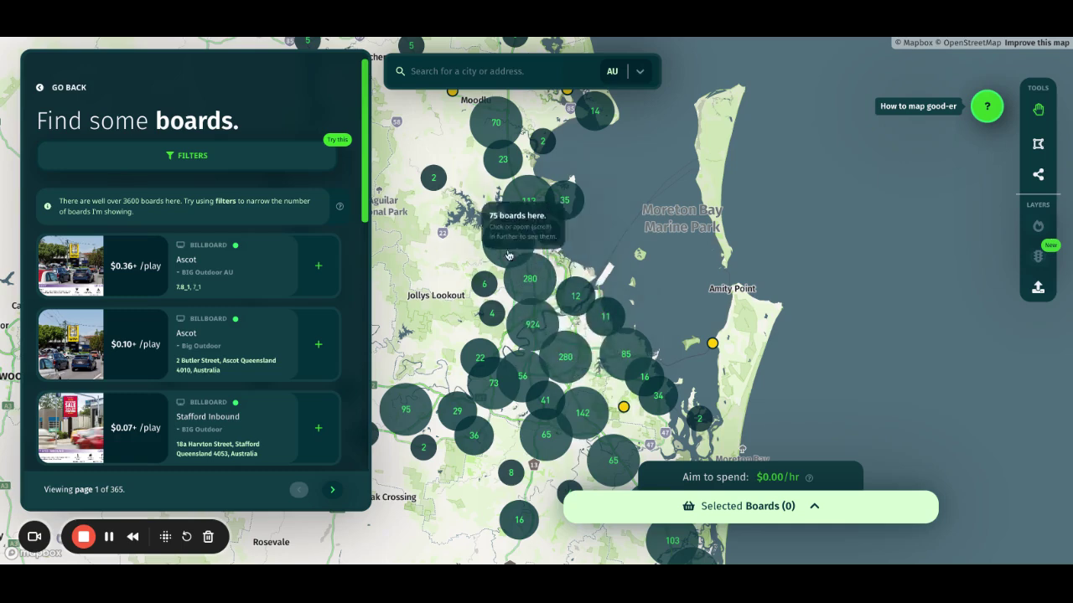
# Step: Pan and zoom the map onto Brisbane so the board list shows 308 pages of boards
pyautogui.moveTo(574, 329); pyautogui.dragTo(603, 331)
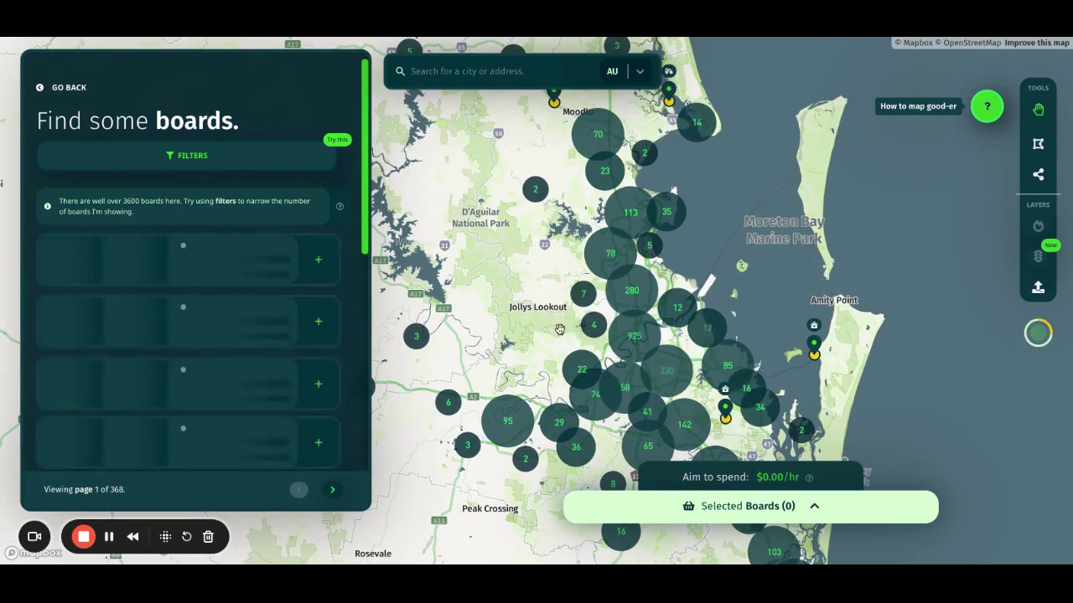
pyautogui.moveTo(557, 329); pyautogui.dragTo(568, 383)
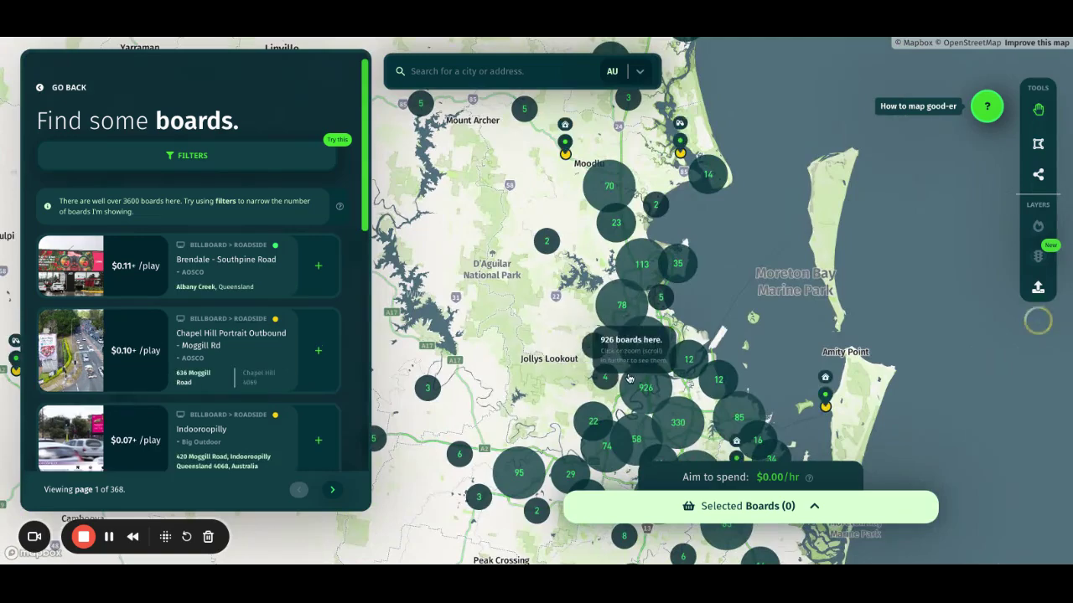
pyautogui.scroll(-3, 632, 381)
pyautogui.scroll(5, 629, 379)
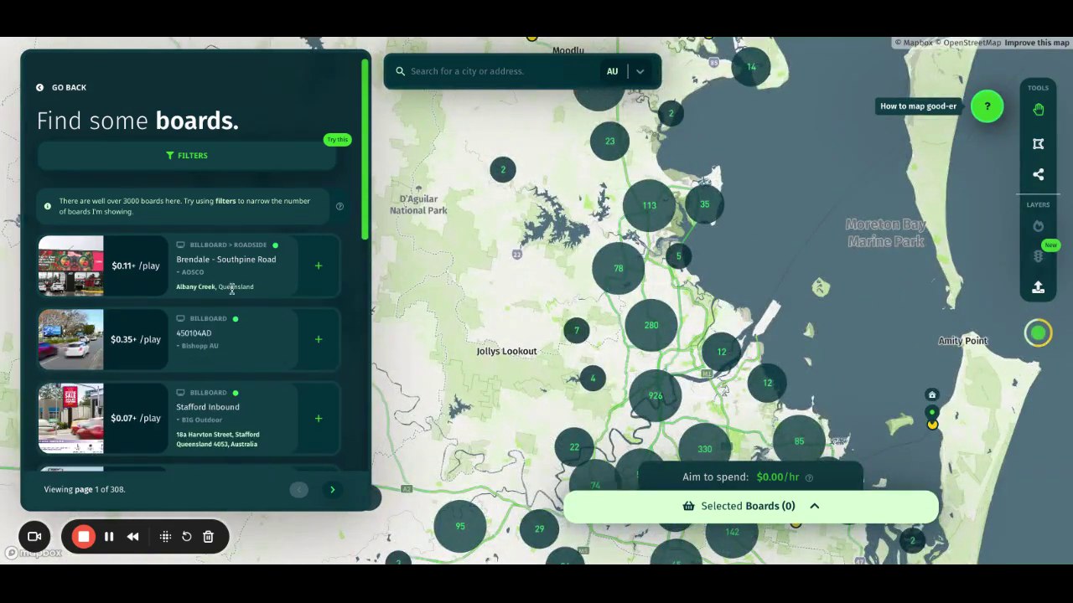
pyautogui.moveTo(143, 263)
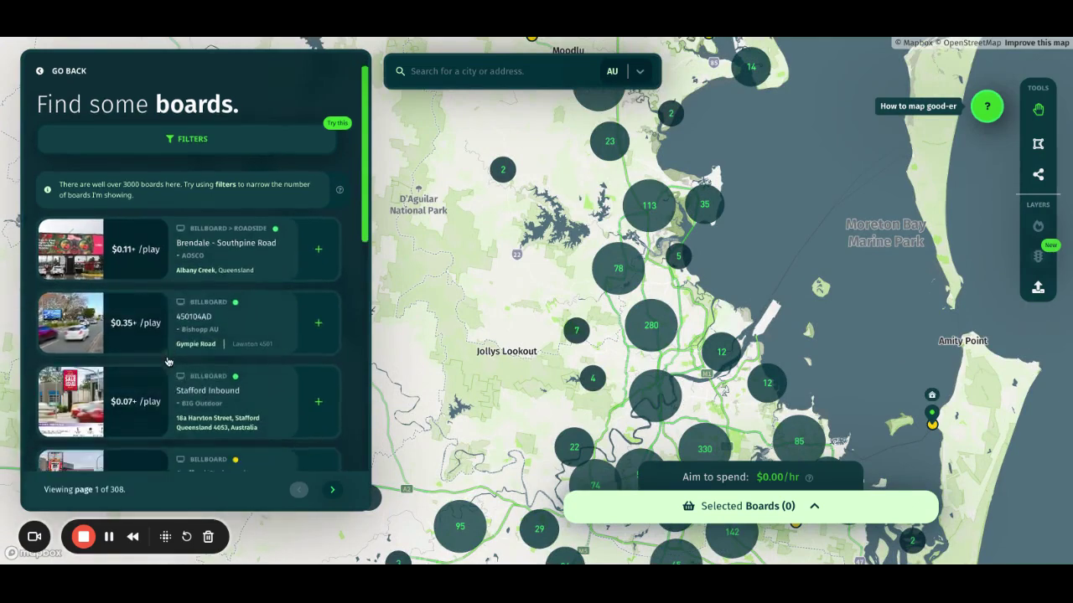
pyautogui.scroll(-7, 142, 262)
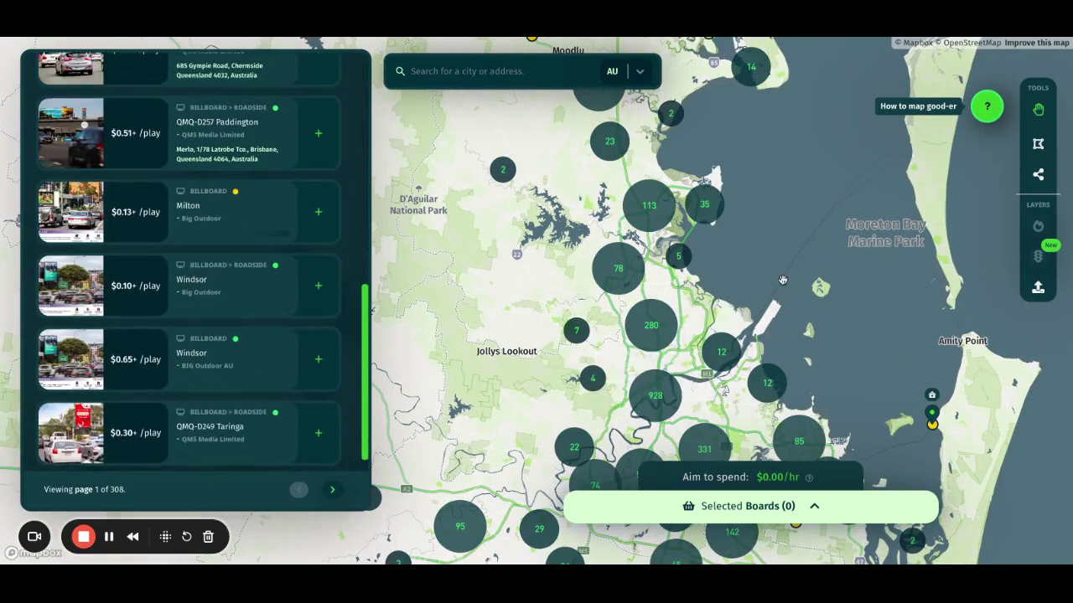
pyautogui.scroll(3, 210, 323)
pyautogui.scroll(4, 209, 322)
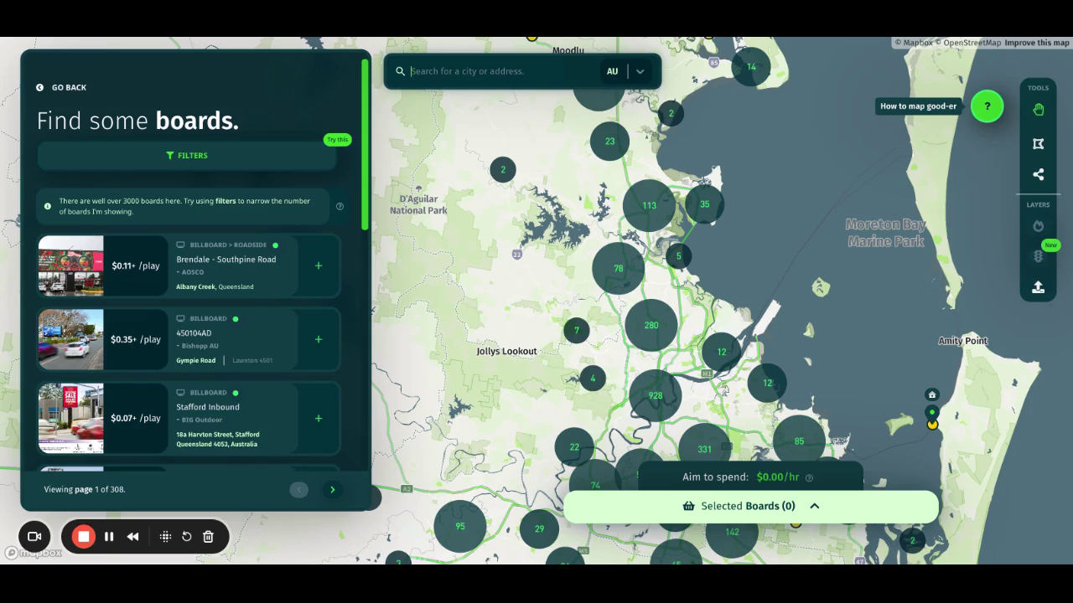
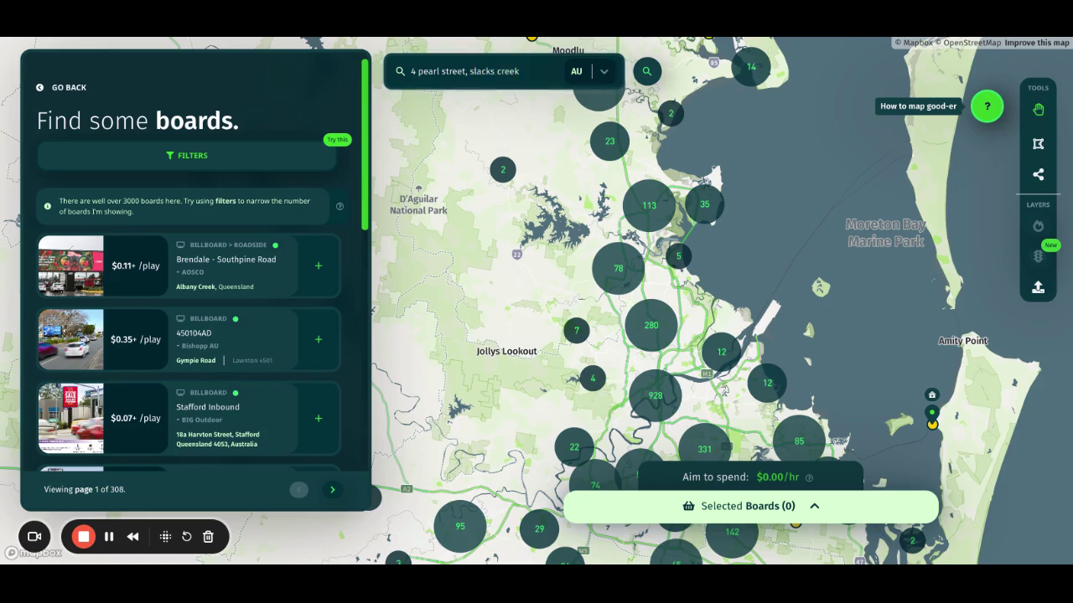
# Step: Search the Slacks Creek street address, centre the map on it, and close its popup
pyautogui.press('Return')
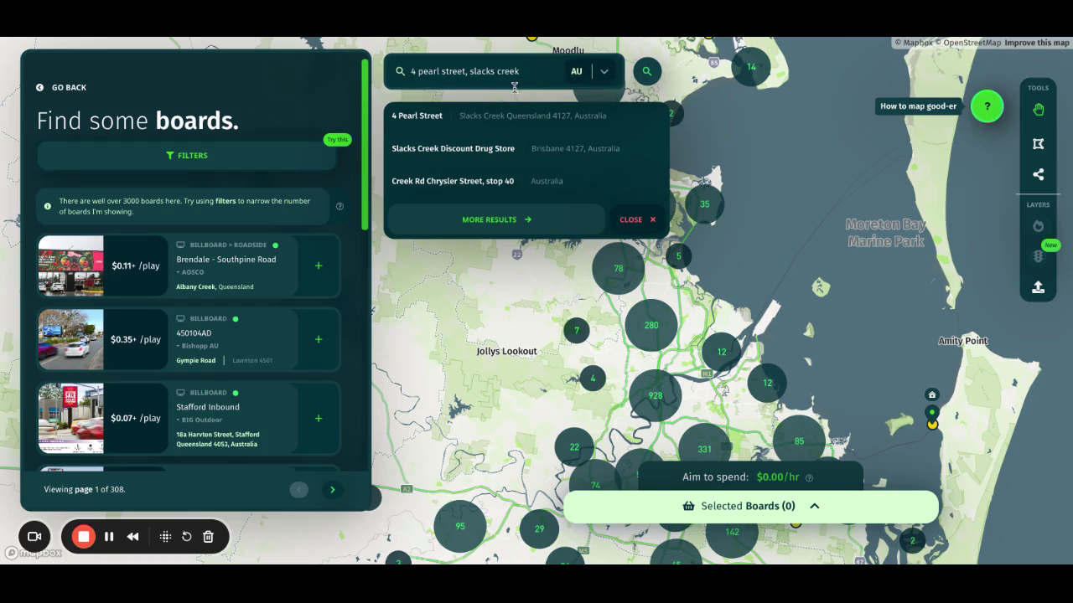
pyautogui.click(488, 119)
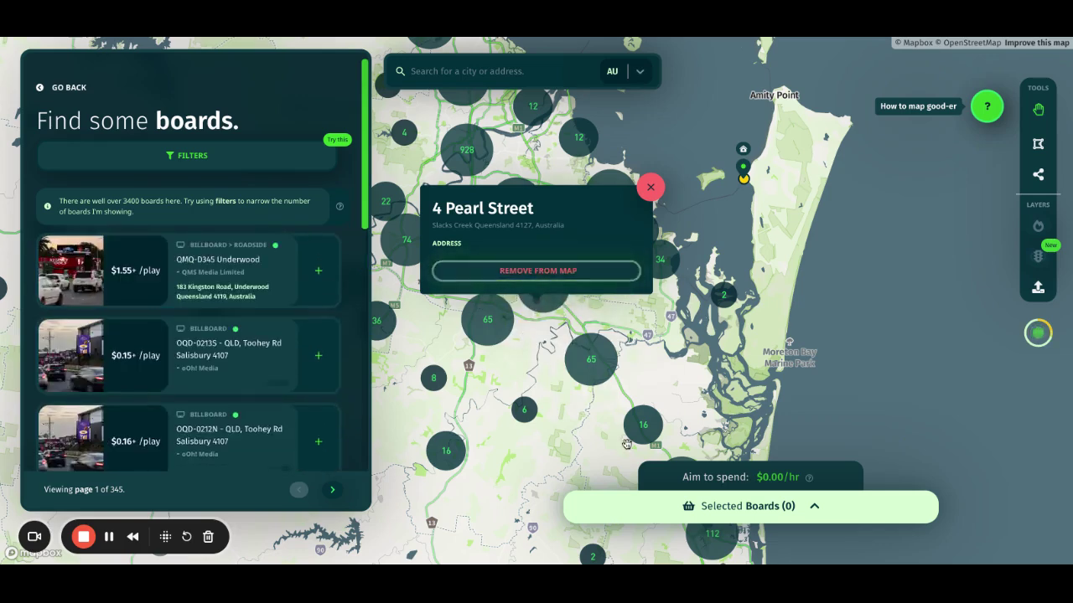
pyautogui.click(650, 186)
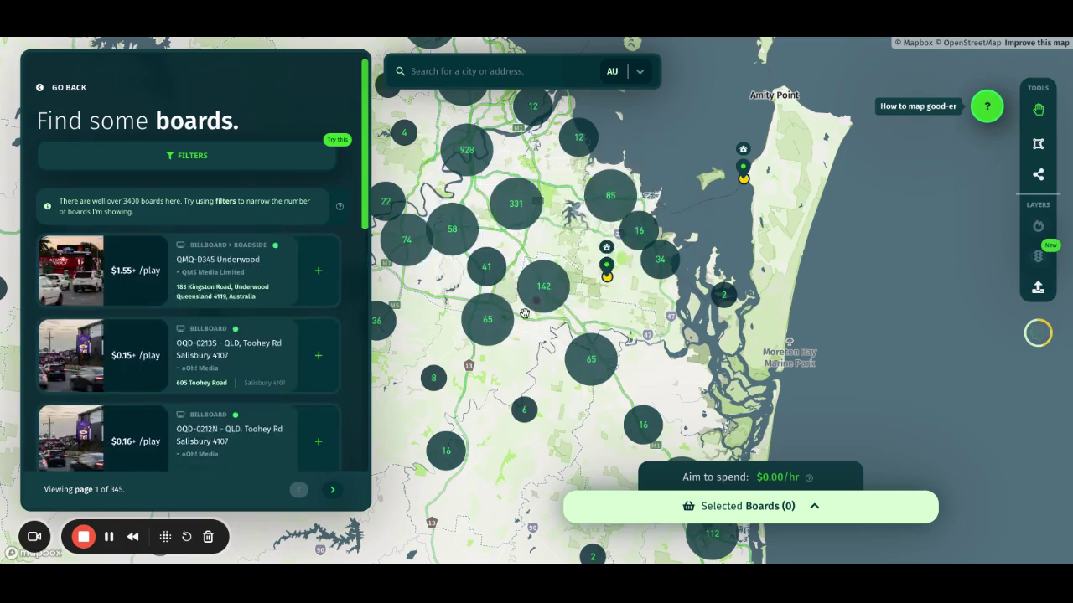
# Step: Zoom into Logan City, add QMQ-D345 Underwood ($9.33/hr), and open the 7 Eleven Loganlea board's details
pyautogui.scroll(5, 520, 276)
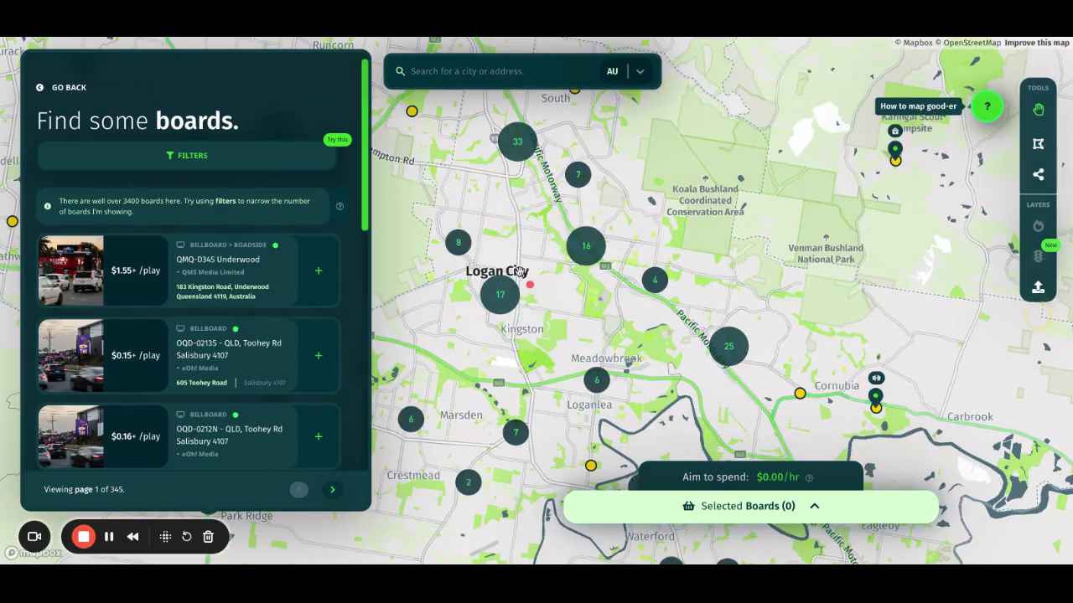
pyautogui.scroll(-1, 545, 295)
pyautogui.scroll(-2, 544, 295)
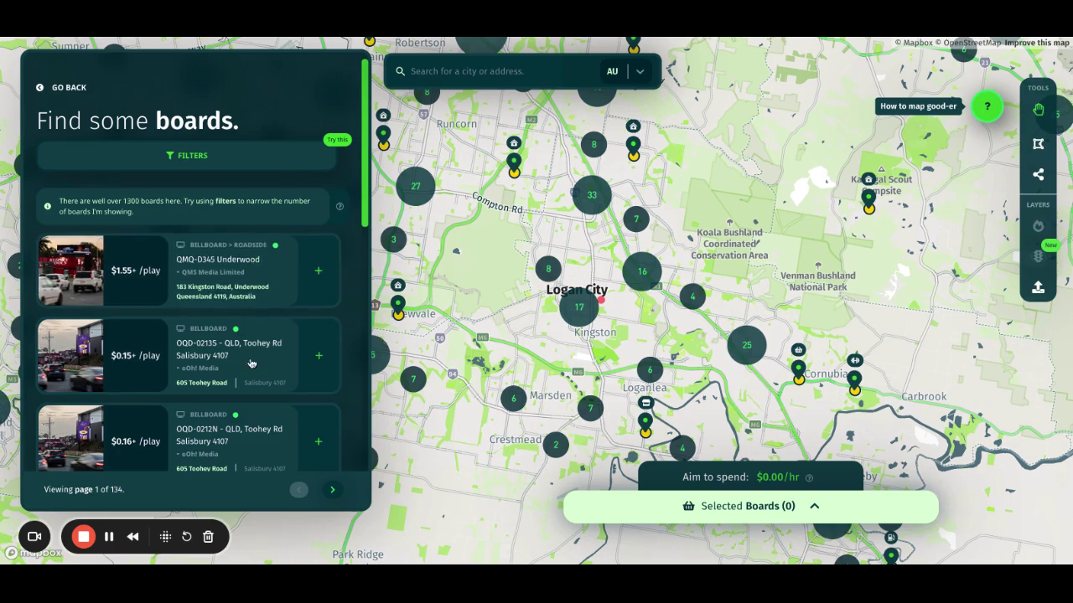
pyautogui.click(318, 271)
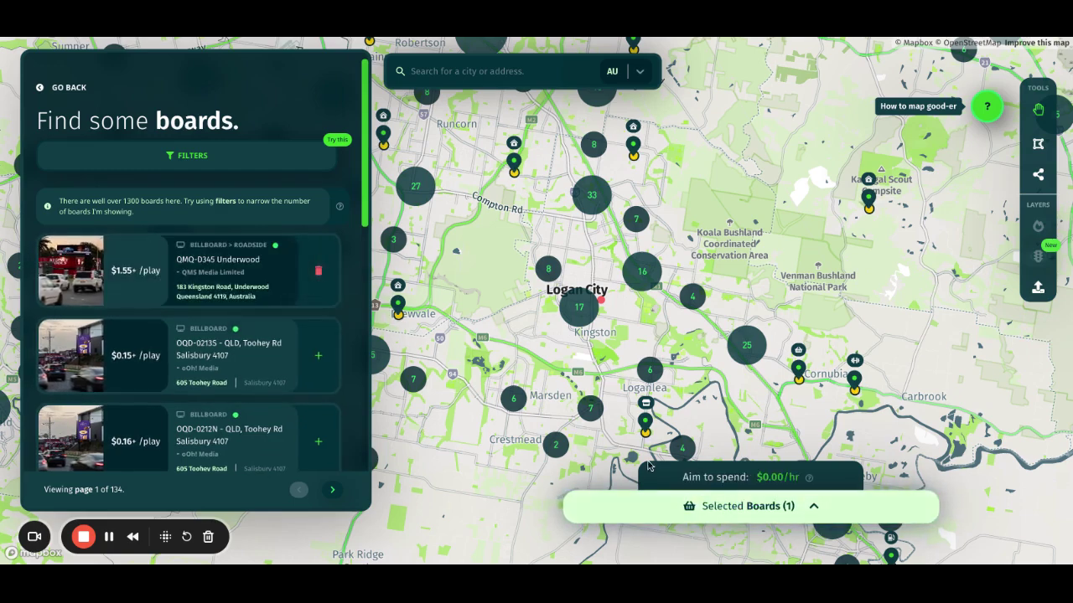
pyautogui.click(646, 427)
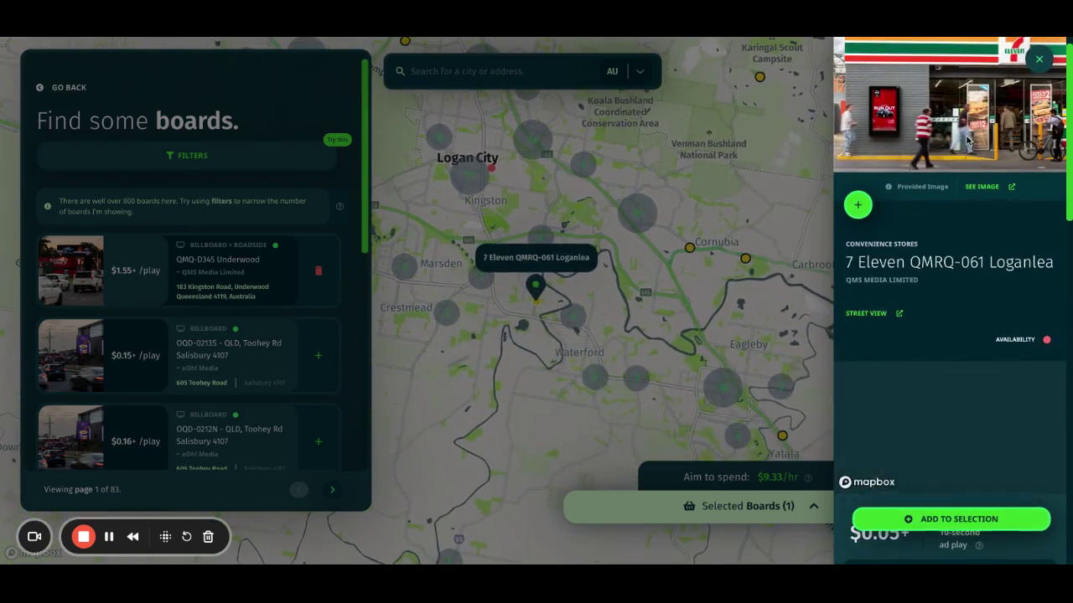
# Step: Add the 7 Eleven QMRQ-061 Loganlea board, making two boards at $9.63/hr, then close its details
pyautogui.scroll(-5, 993, 128)
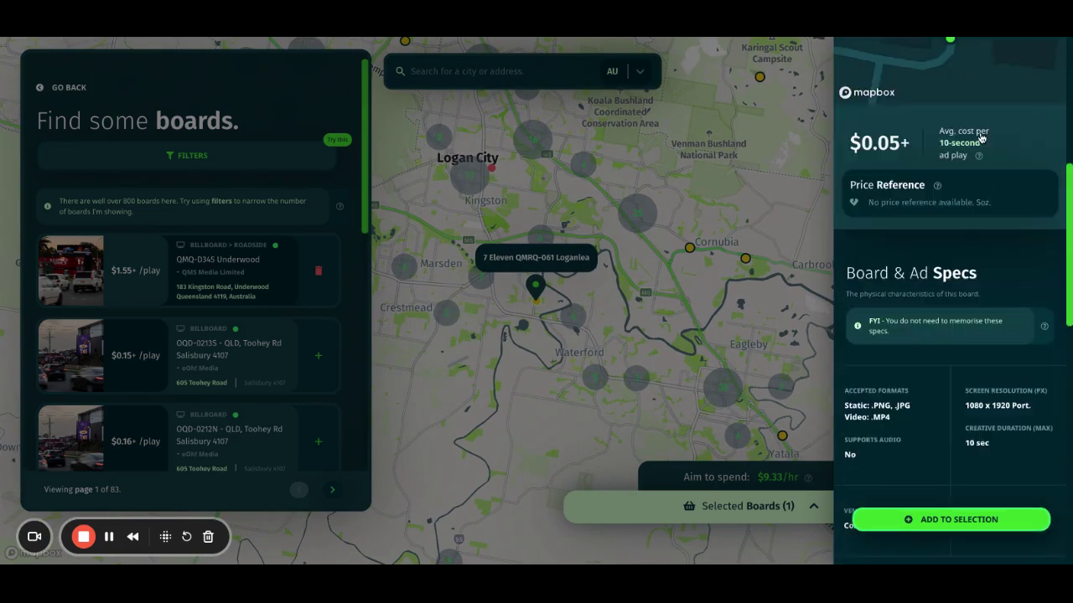
pyautogui.scroll(-2, 930, 334)
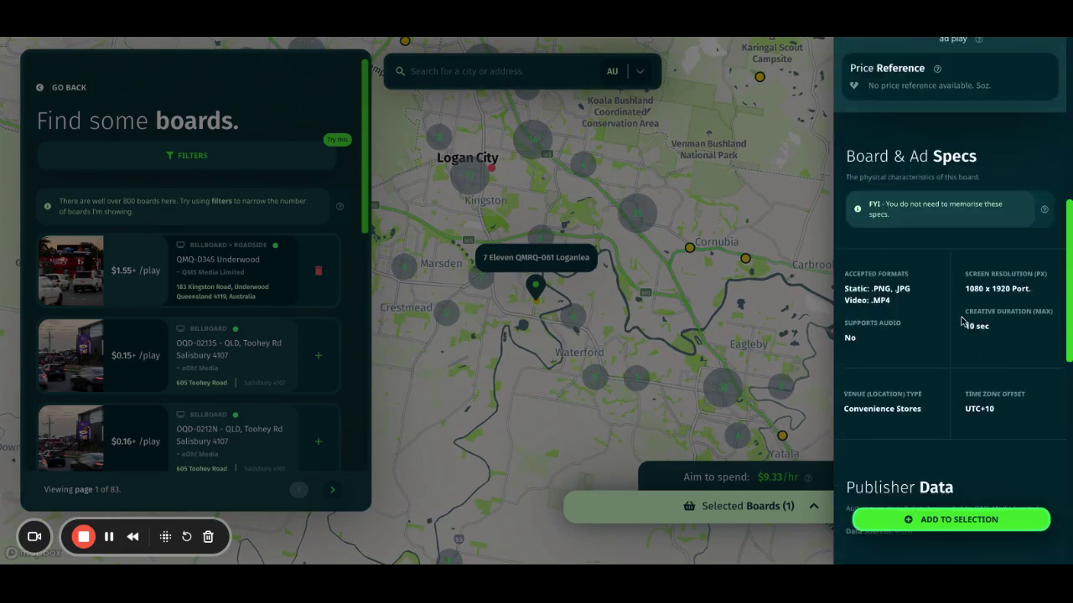
pyautogui.scroll(8, 865, 241)
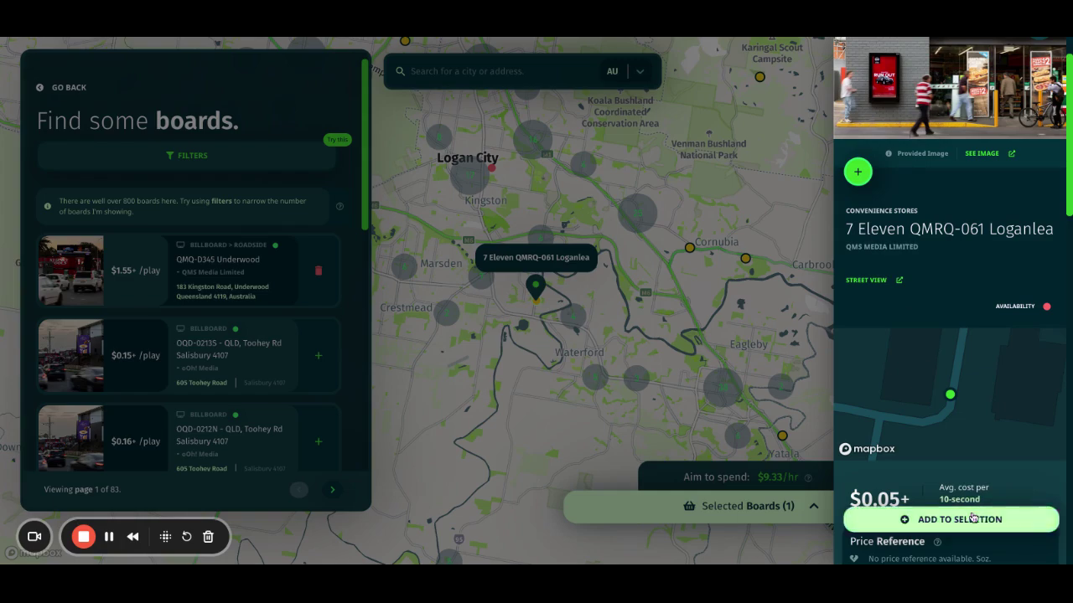
pyautogui.click(857, 171)
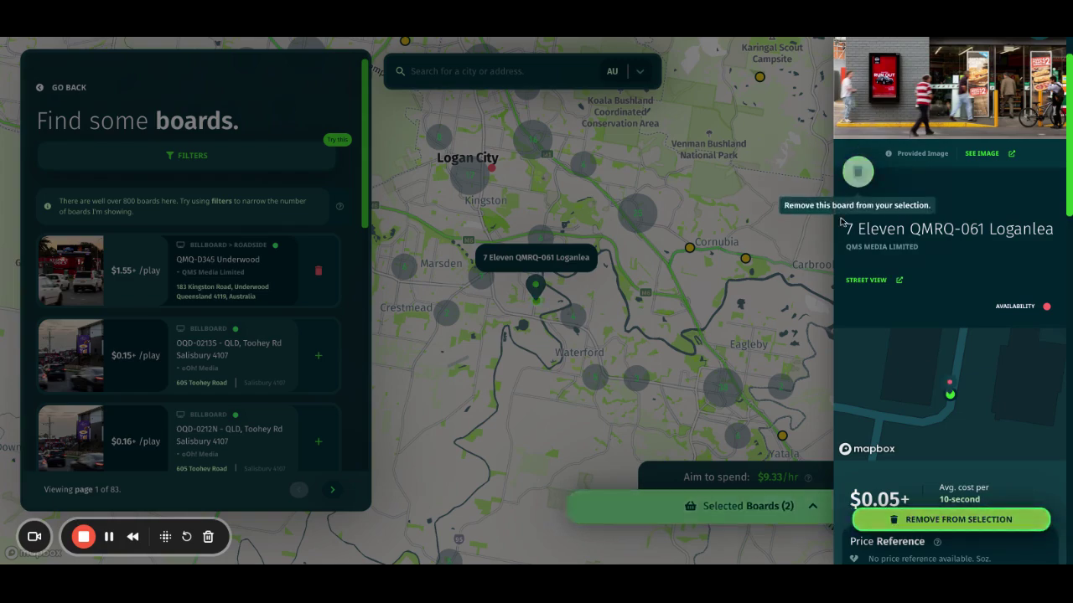
pyautogui.click(649, 325)
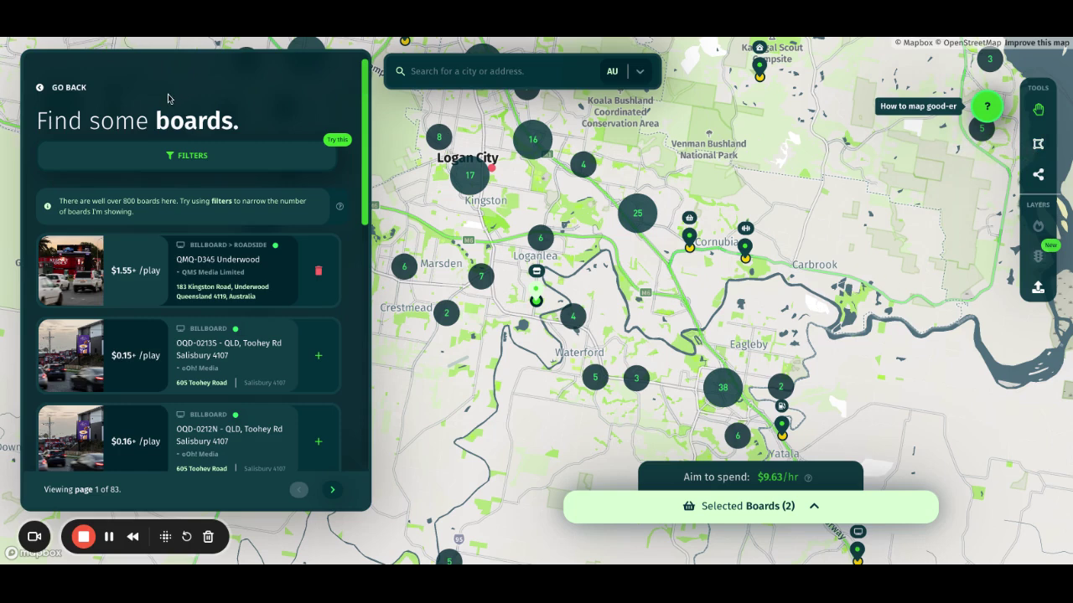
# Step: Set custom venue types to Gas Station, Convenience Stores and Grocery, narrowing results to 17 pages
pyautogui.click(156, 164)
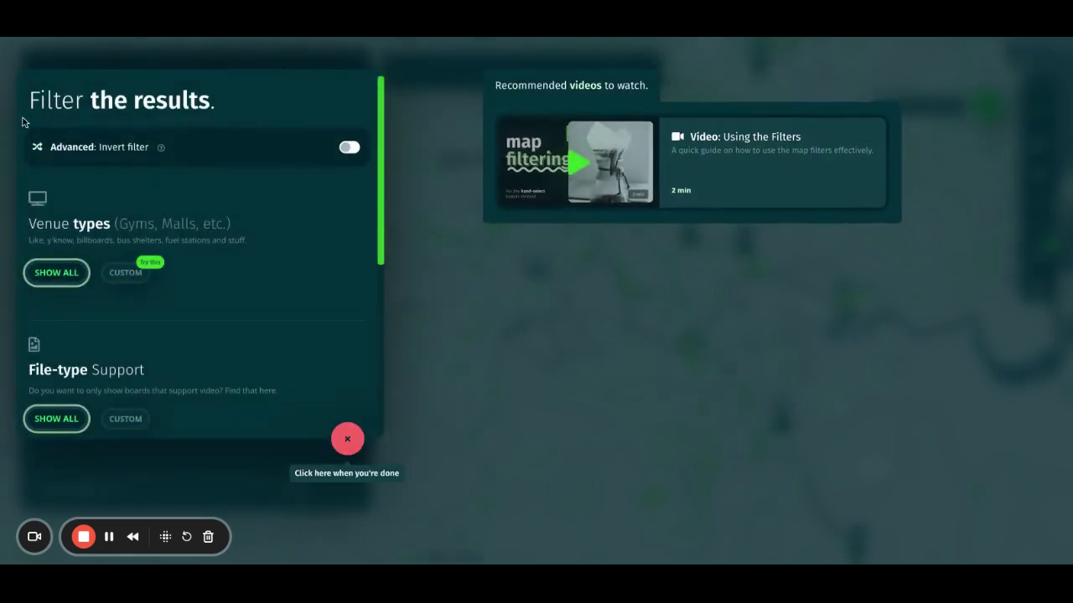
pyautogui.click(119, 282)
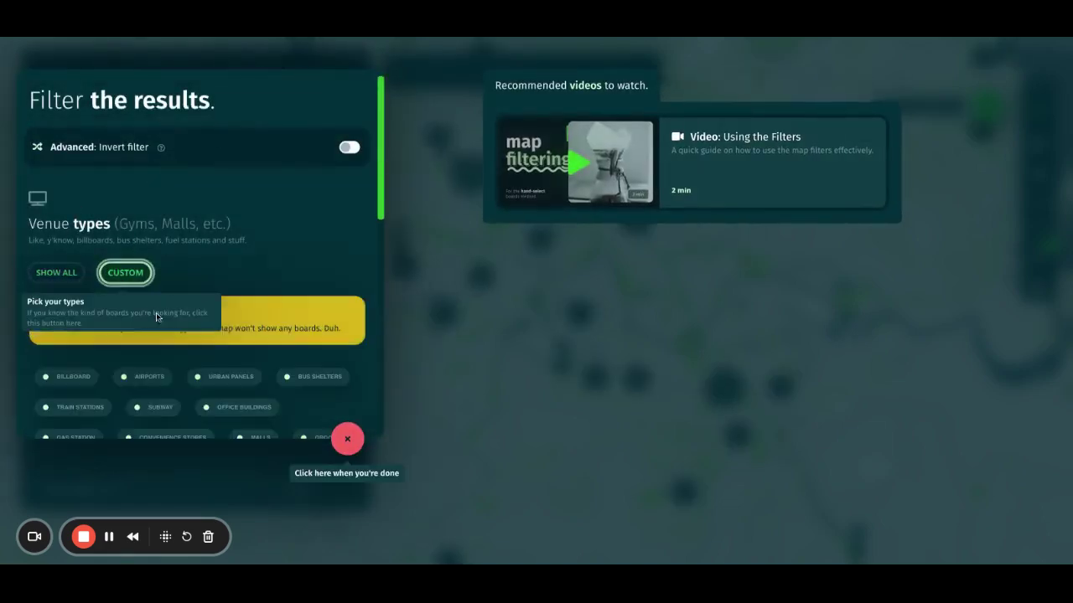
pyautogui.scroll(-2, 155, 407)
pyautogui.click(72, 305)
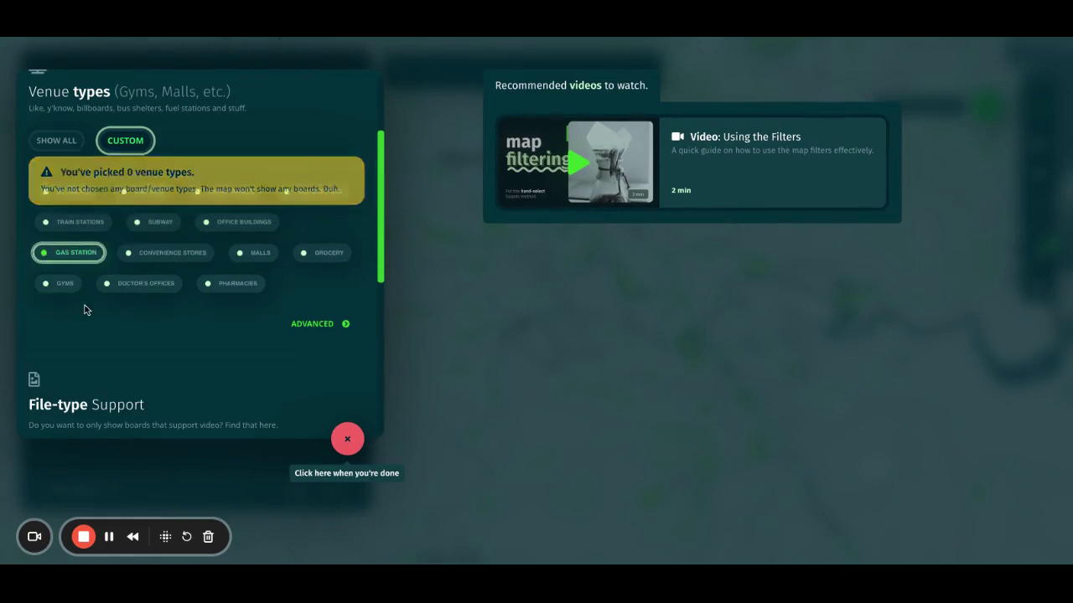
pyautogui.click(206, 263)
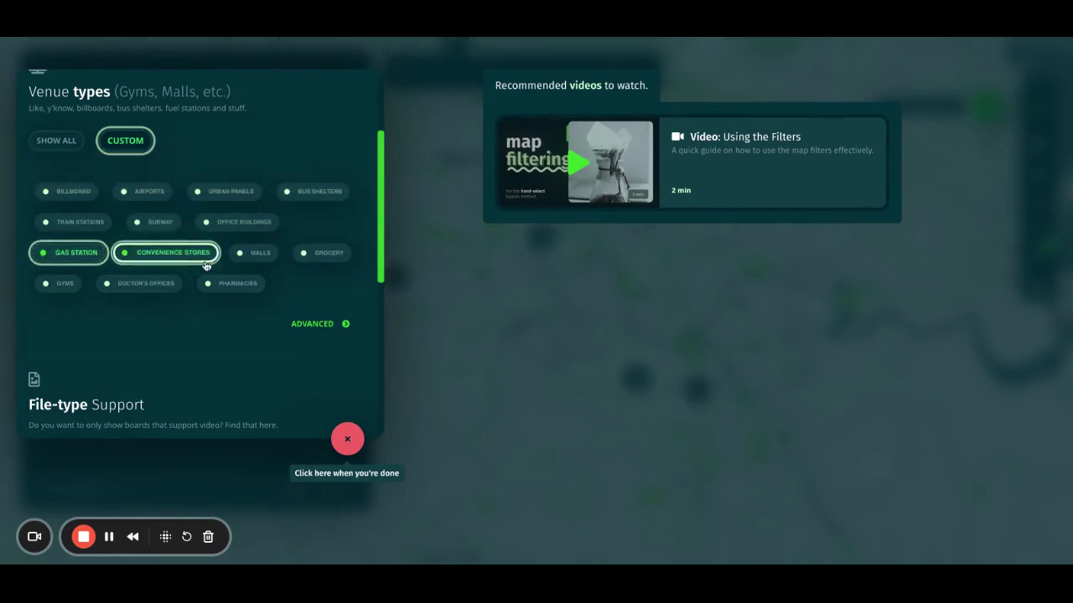
pyautogui.click(331, 254)
pyautogui.click(347, 440)
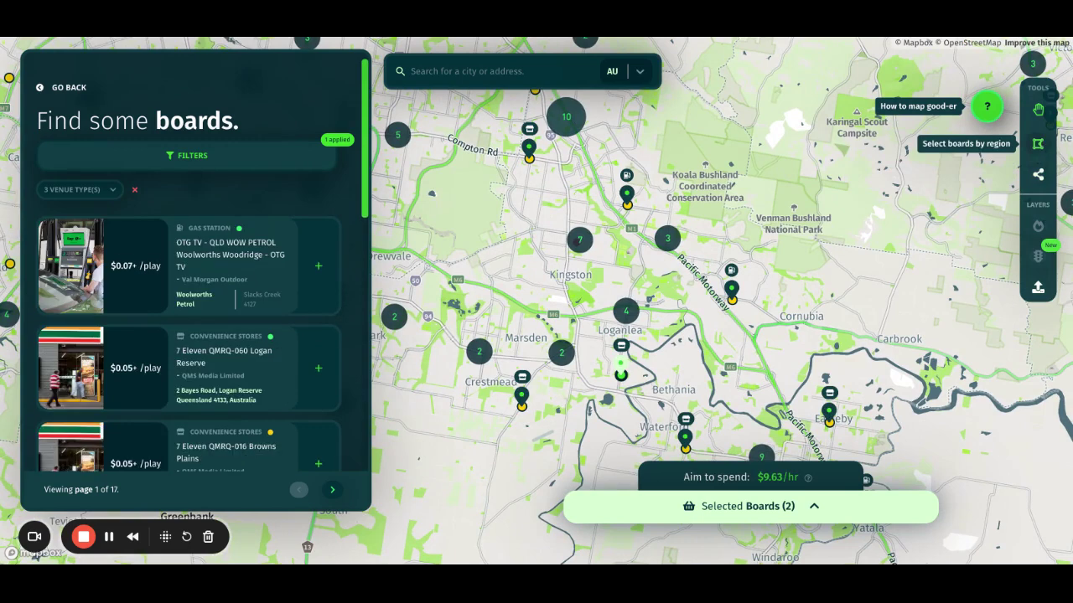
# Step: Draw a six-corner region over Kingston, Loganlea, Marsden and Crestmead, adding its boards for 23 total at $21.03/hr
pyautogui.click(1037, 144)
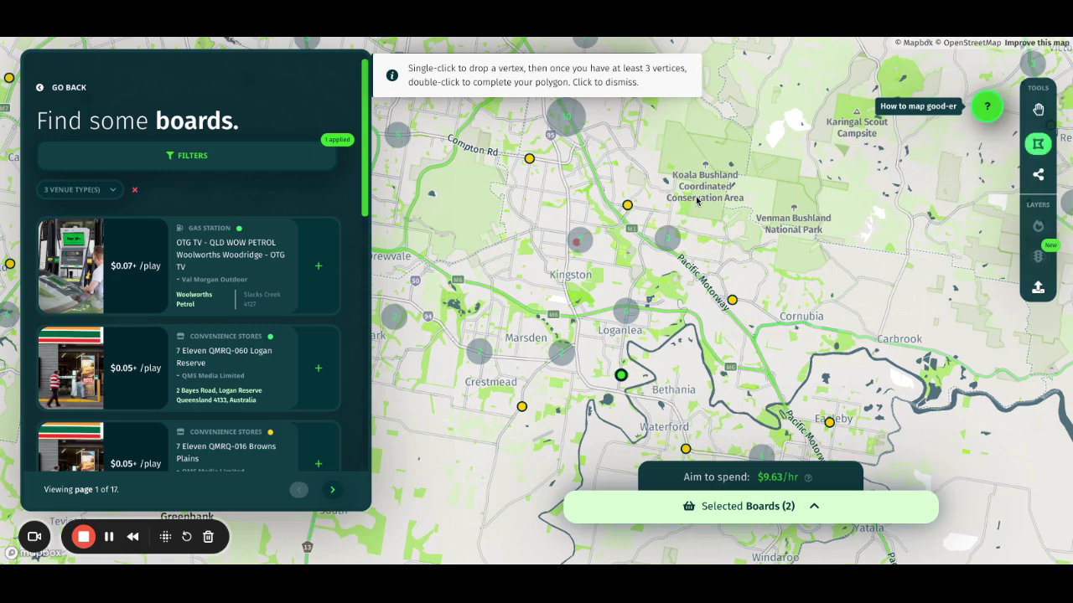
pyautogui.click(745, 193)
pyautogui.click(519, 189)
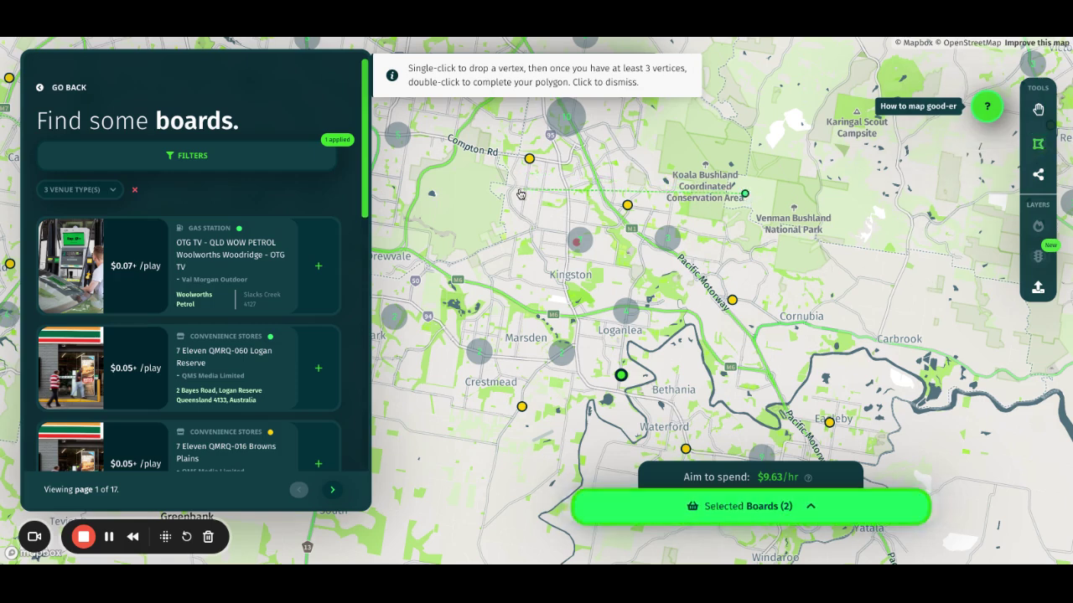
pyautogui.click(429, 362)
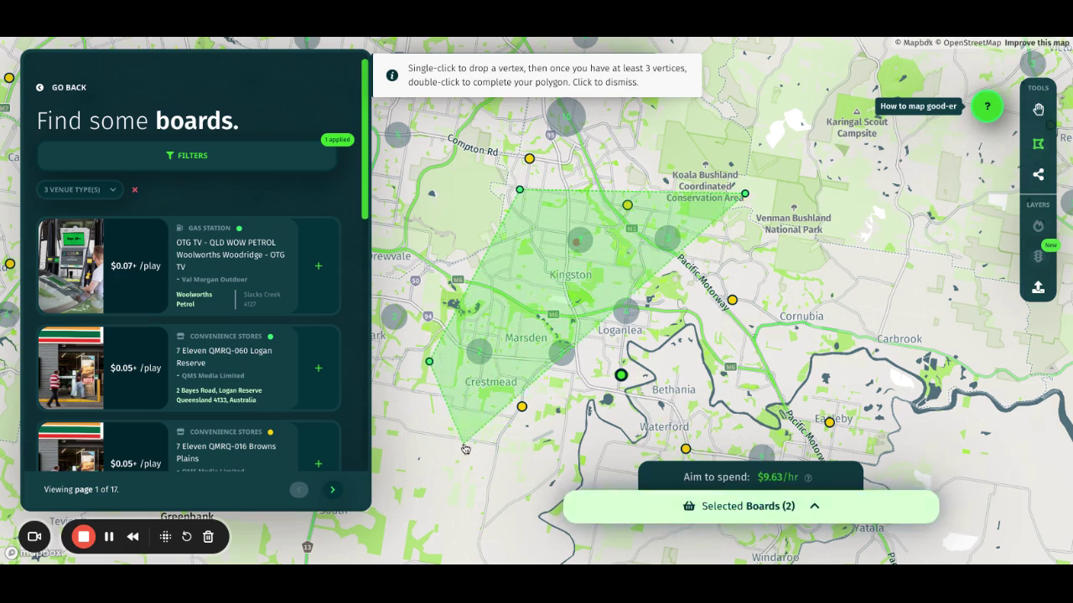
pyautogui.click(517, 465)
pyautogui.click(635, 453)
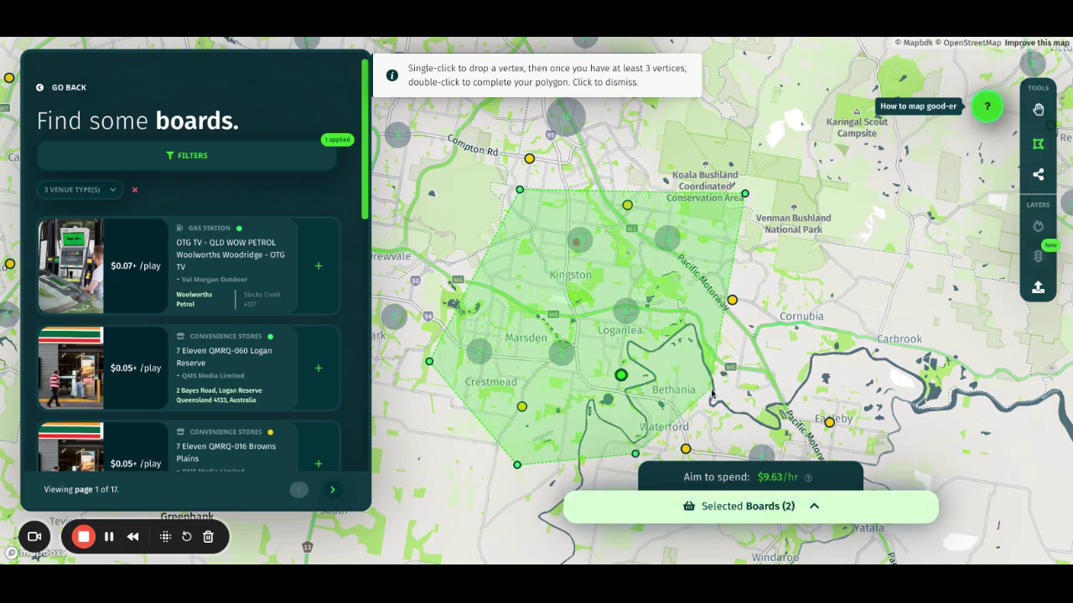
pyautogui.click(754, 367)
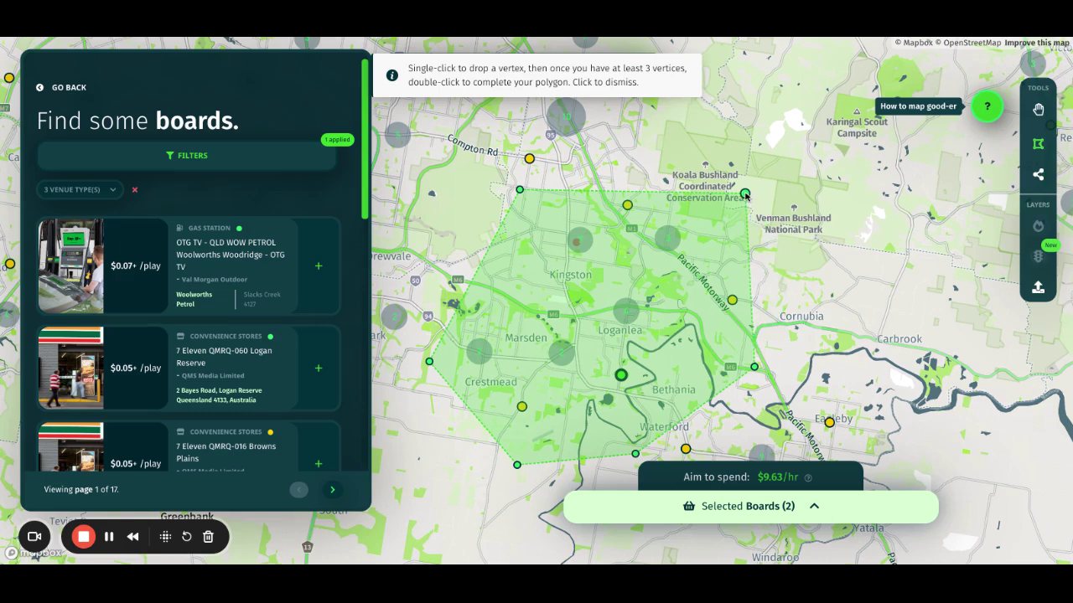
pyautogui.doubleClick(755, 365)
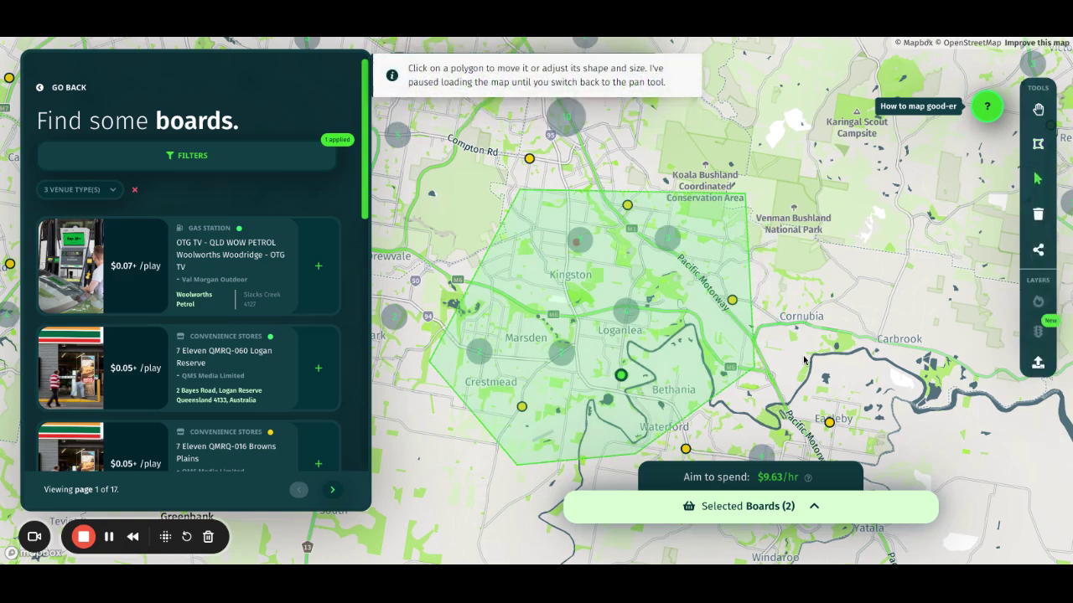
pyautogui.click(1037, 109)
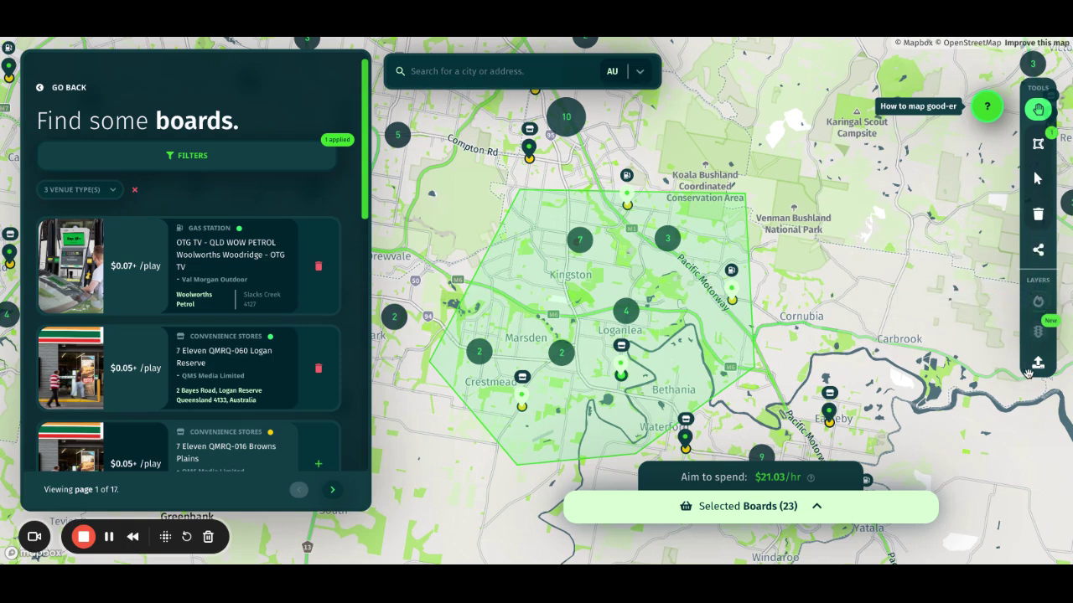
pyautogui.click(1038, 335)
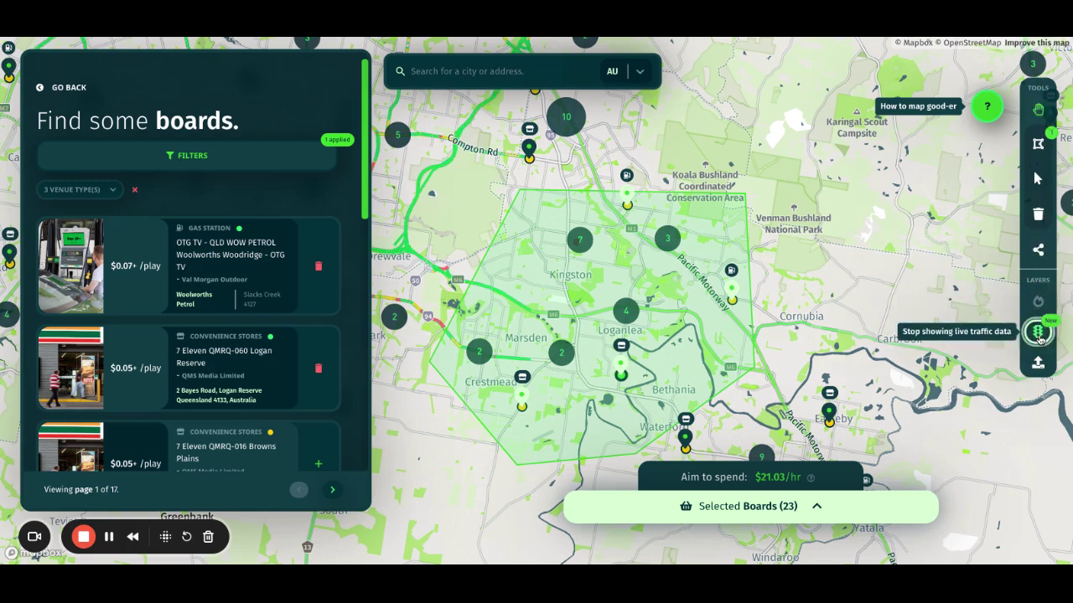
pyautogui.click(1038, 335)
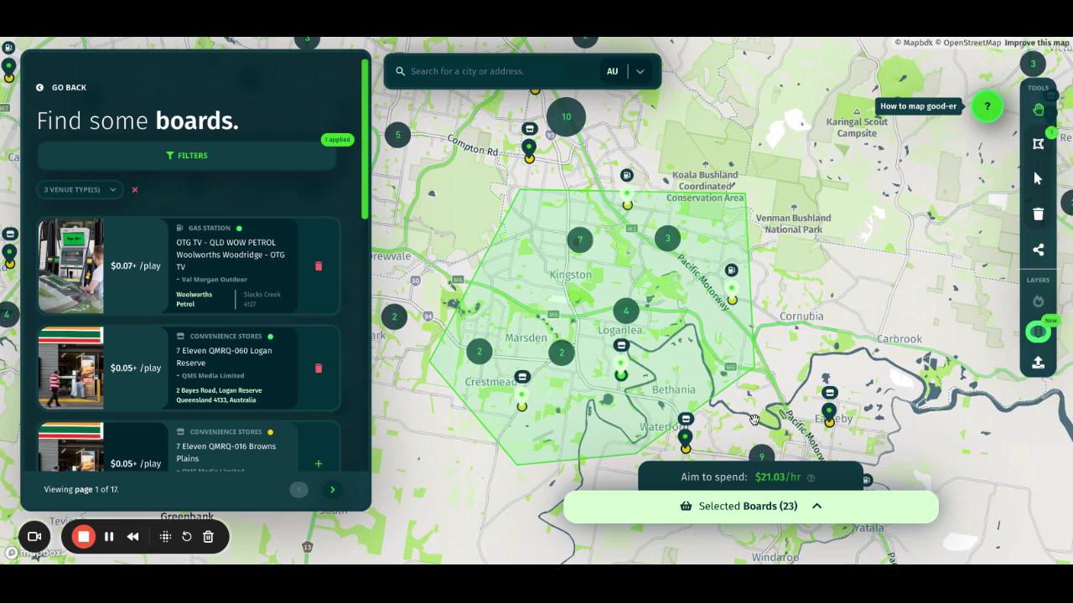
pyautogui.moveTo(755, 421); pyautogui.dragTo(813, 383)
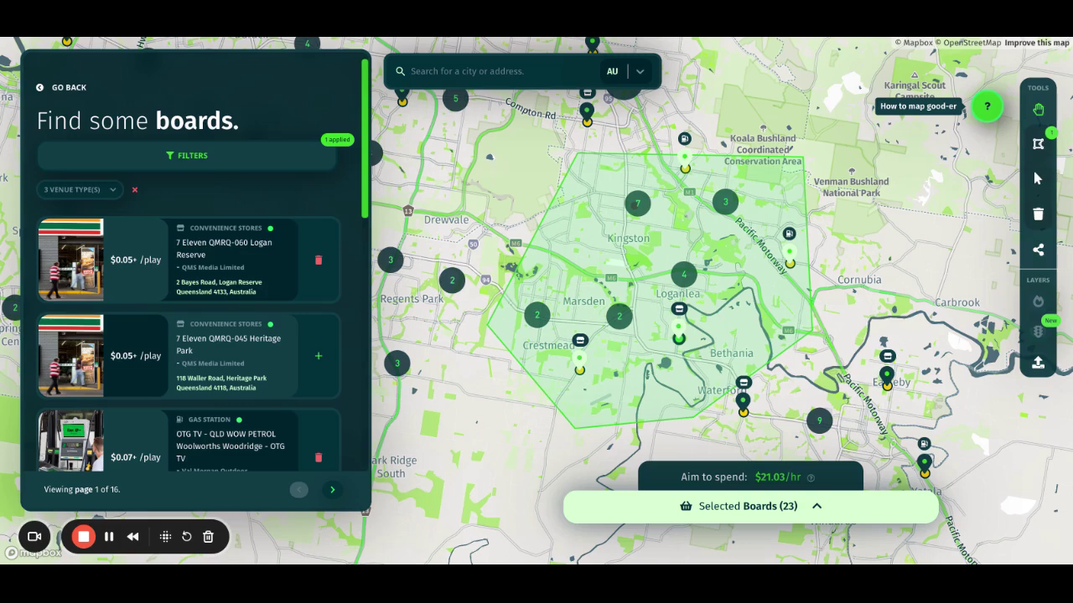
# Step: In Selected Boards, pick Metro Marsden OTG TV and Daisy Hill Ritchies IGA QLD, then confirm their removal
pyautogui.click(760, 505)
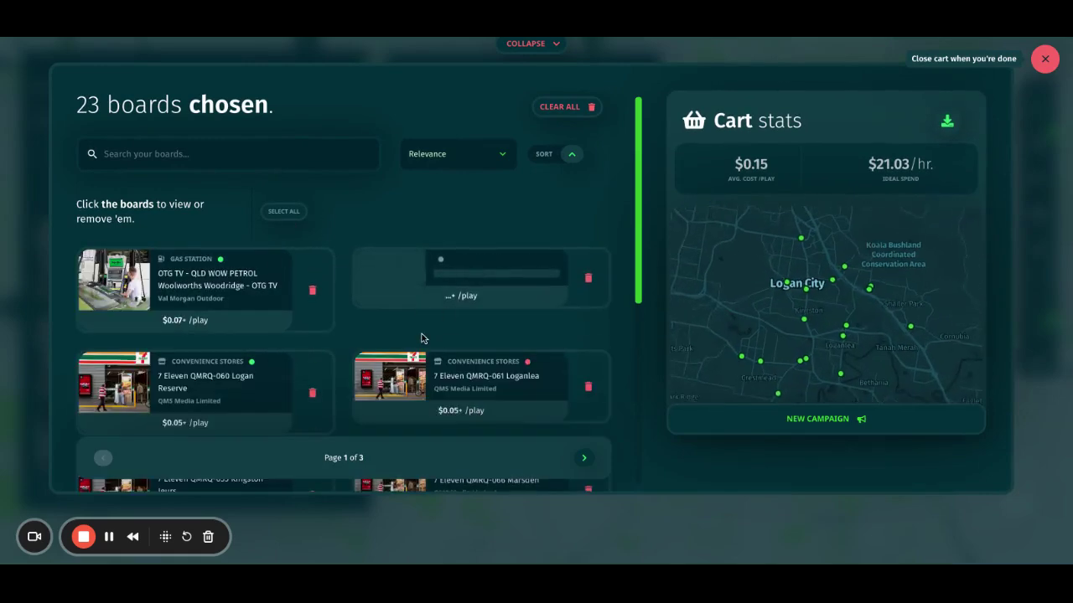
pyautogui.scroll(-5, 541, 283)
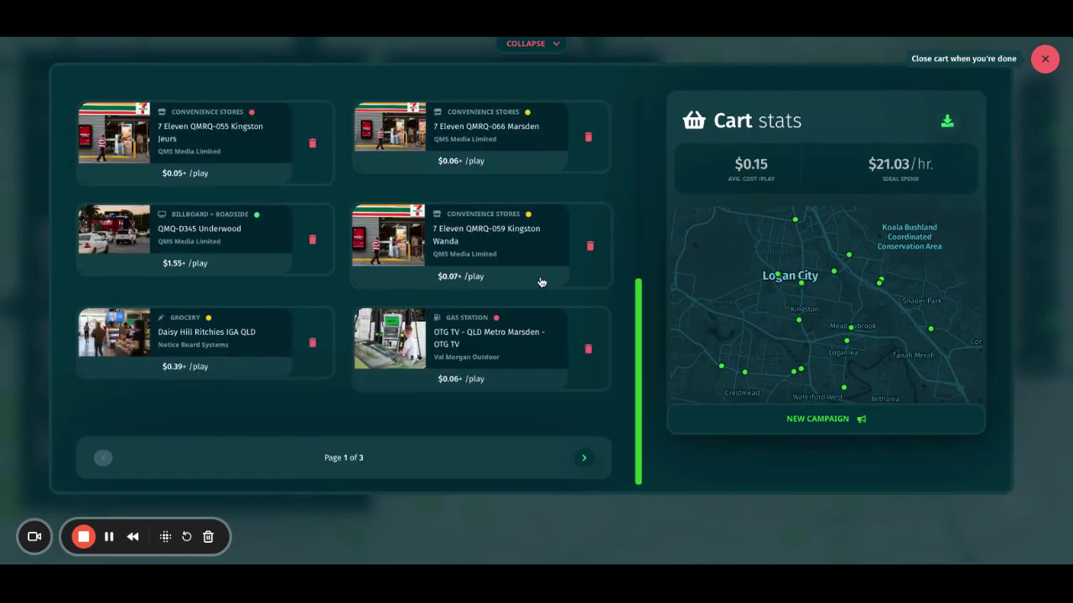
pyautogui.click(492, 353)
pyautogui.click(283, 347)
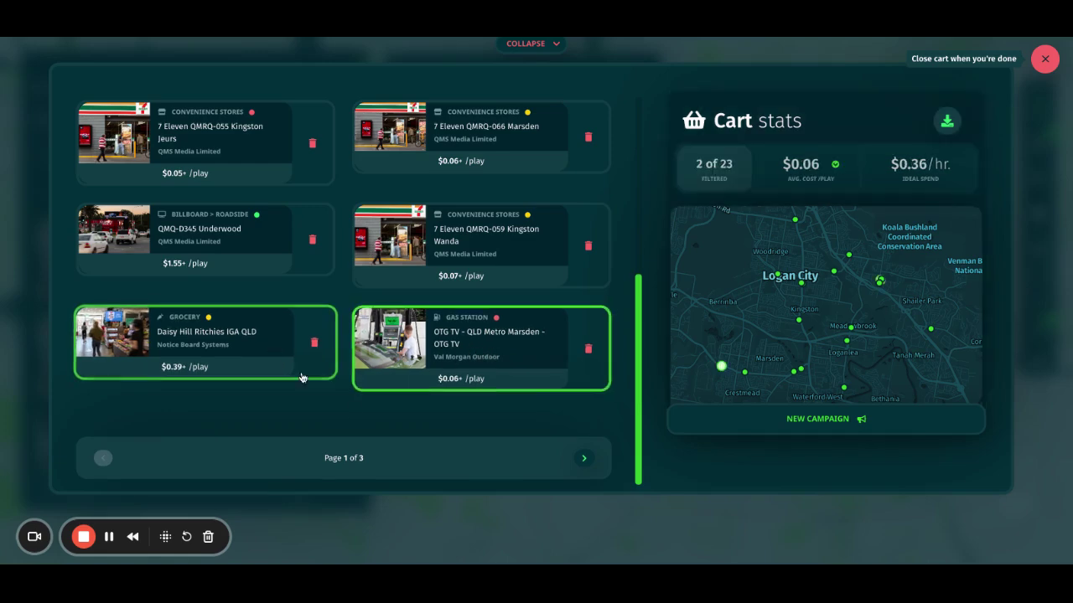
pyautogui.scroll(1, 397, 387)
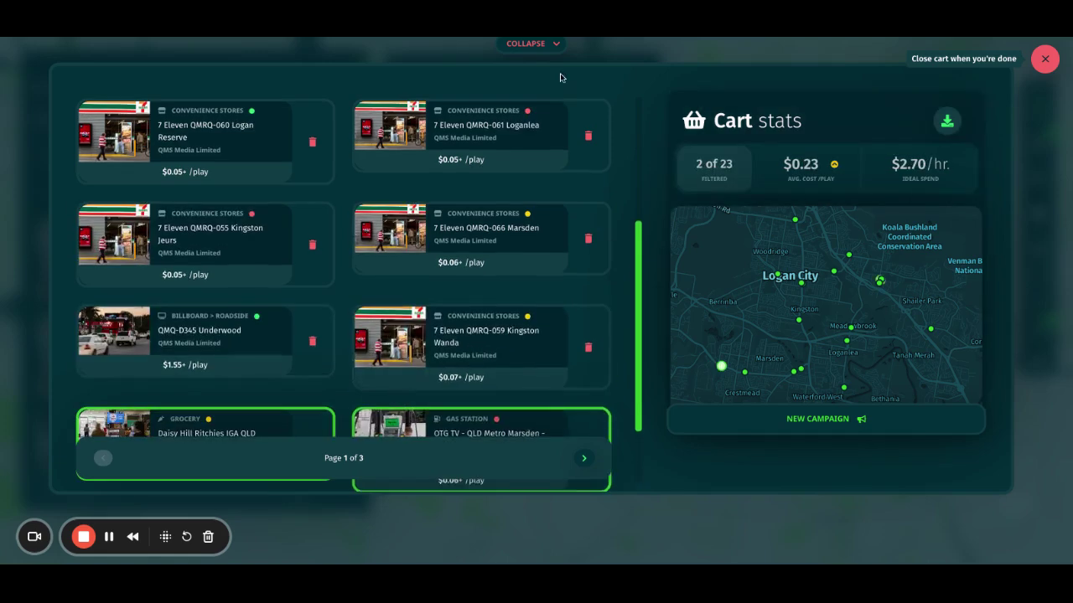
pyautogui.scroll(3, 587, 149)
pyautogui.click(563, 214)
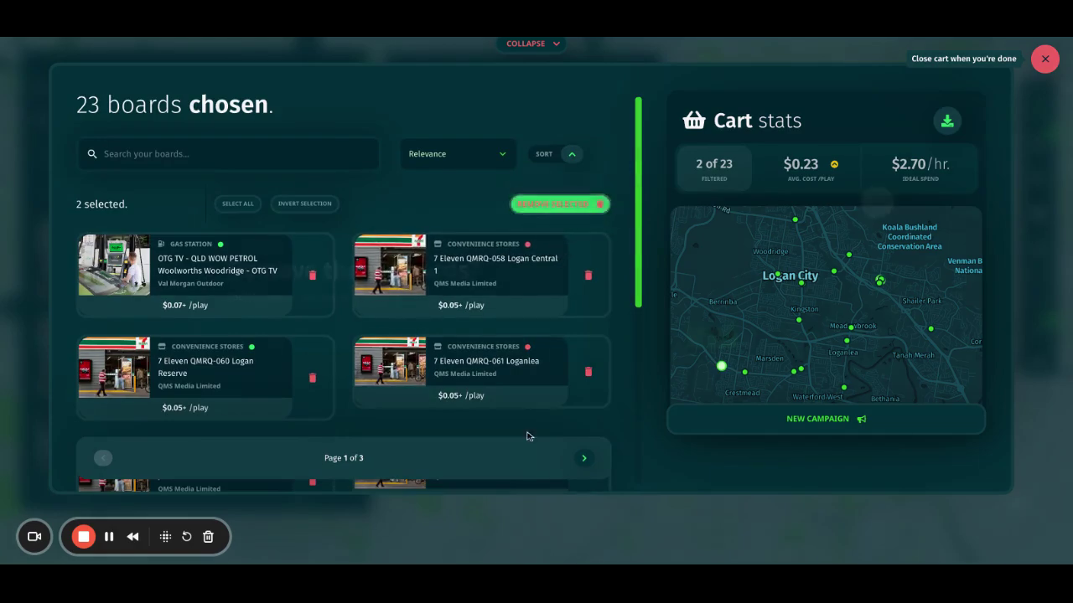
pyautogui.click(782, 338)
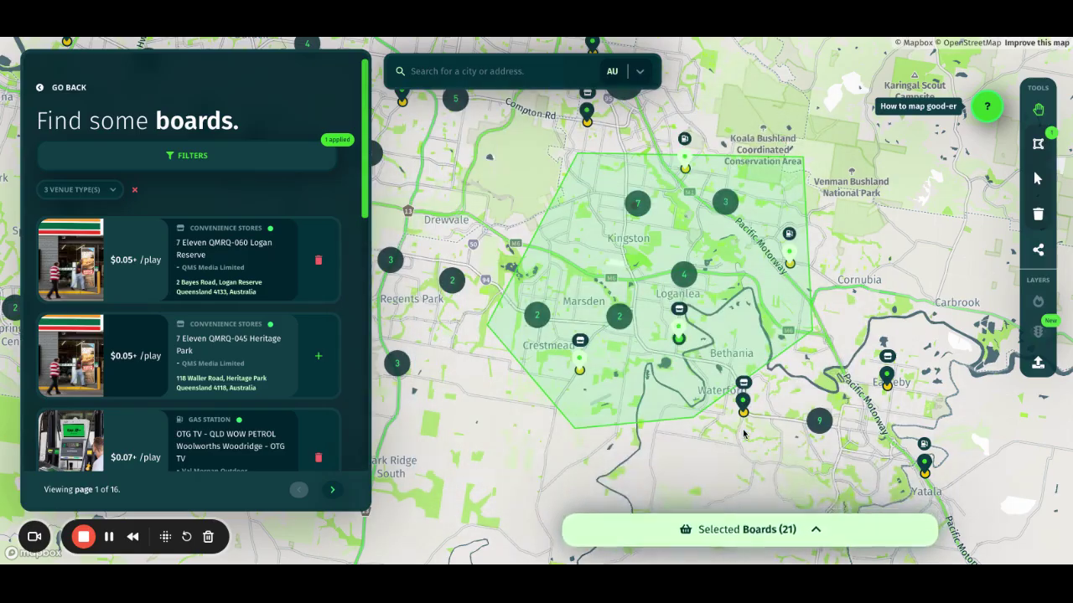